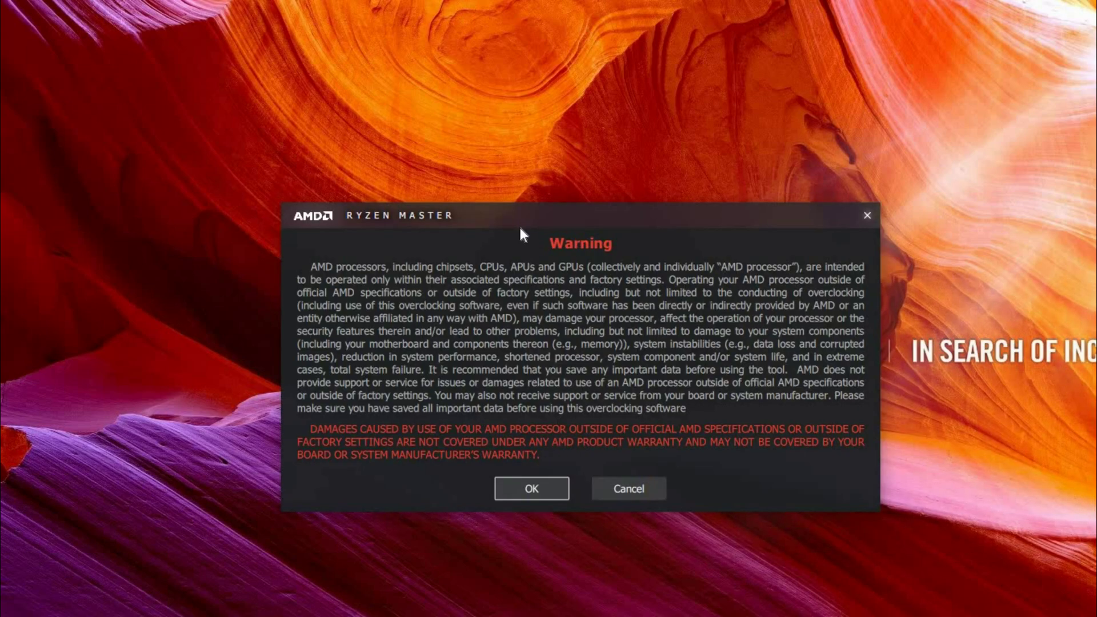
Accept the overclocking risk warning and move the Ryzen Master window slightly higher
{"action": "left_click", "coordinate": [533, 486]}
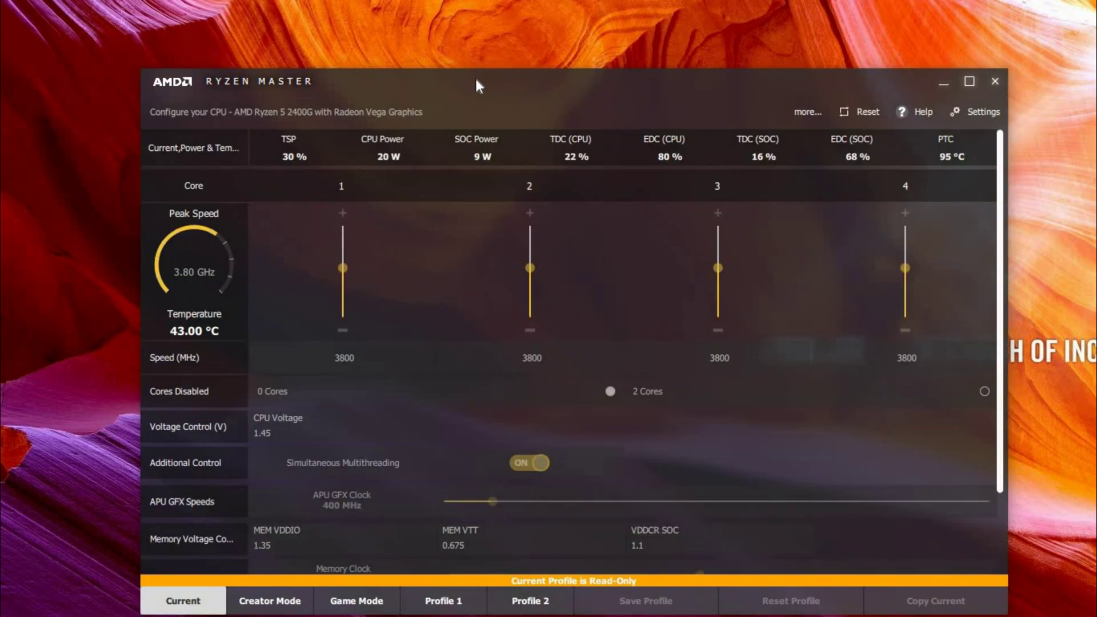
{"action": "left_click_drag", "start_coordinate": [479, 86], "coordinate": [476, 50]}
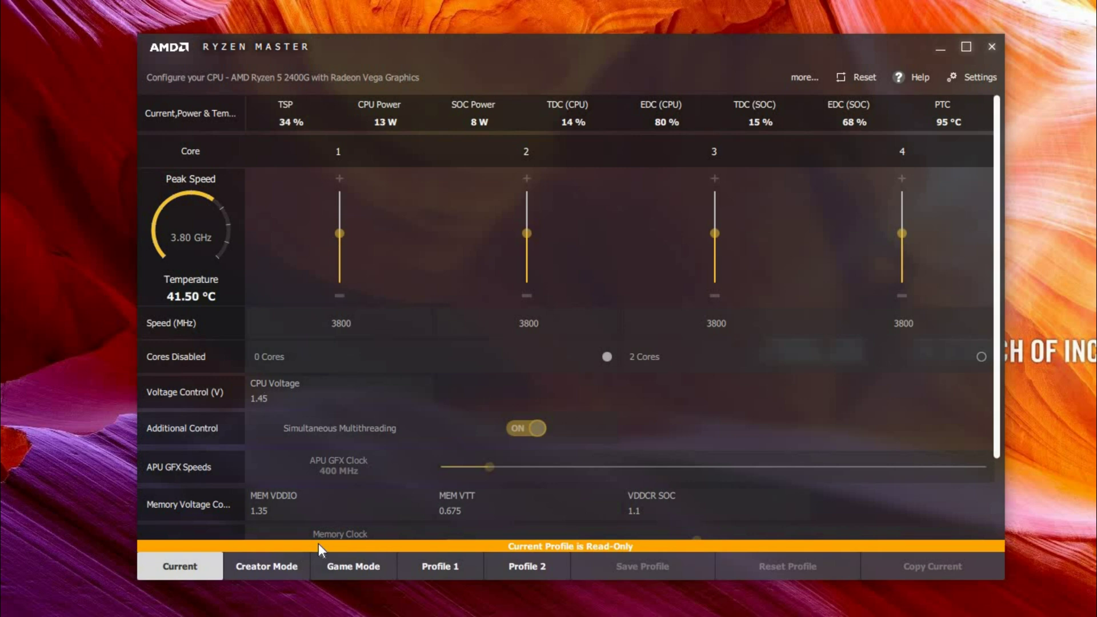
Launch CPU-Z Aorus as administrator from Windows search and read the 3792.3 MHz core speed
{"action": "key", "text": "super+s"}
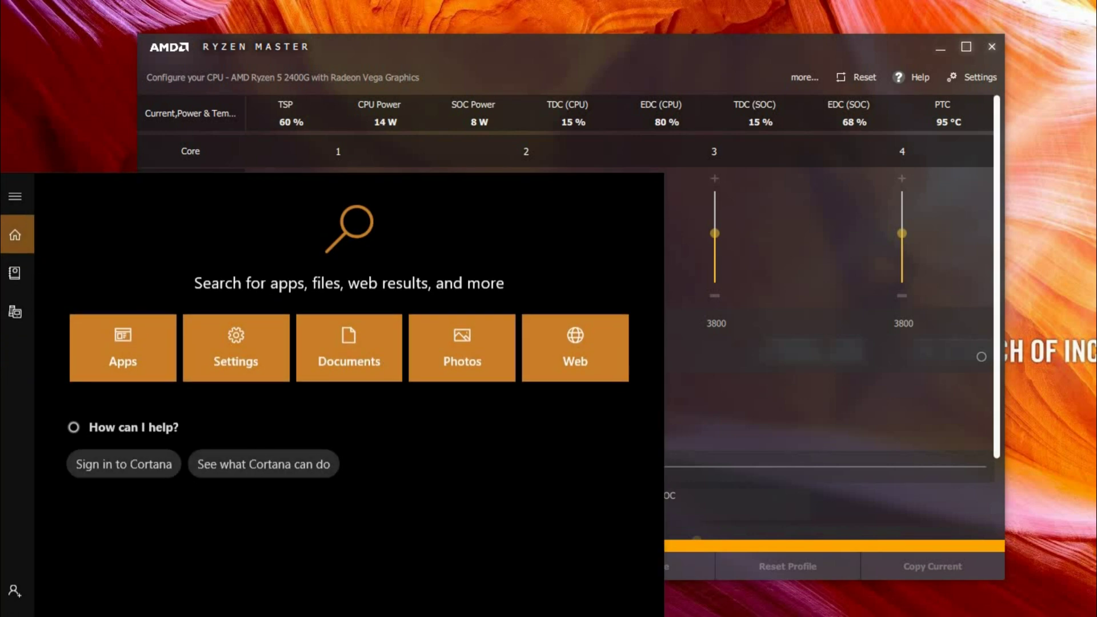
{"action": "type", "text": "cpu"}
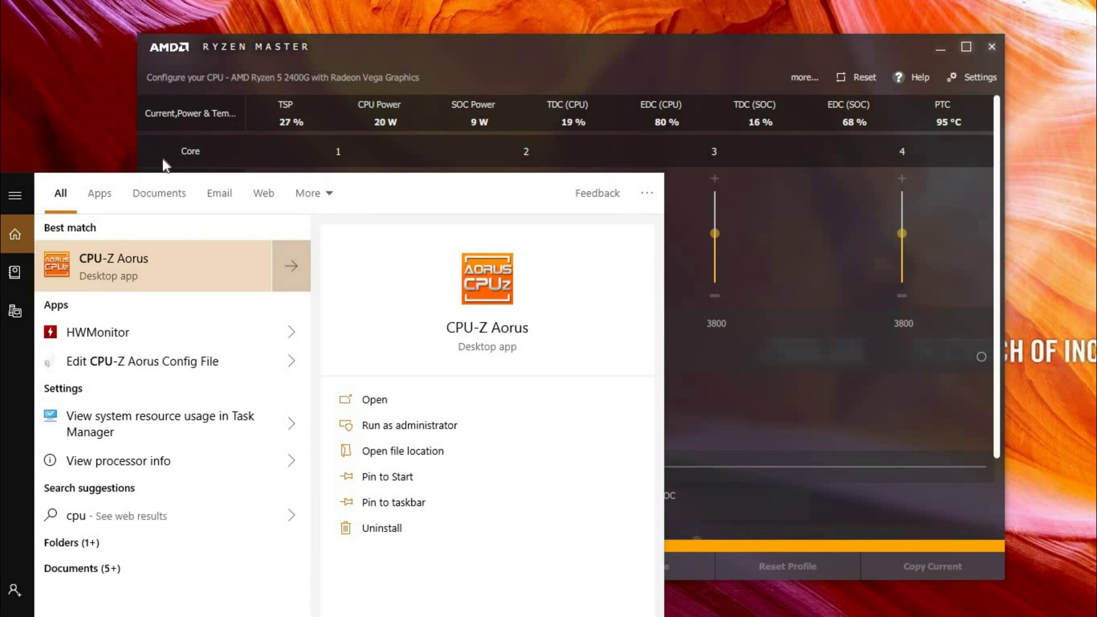
{"action": "right_click", "coordinate": [202, 267]}
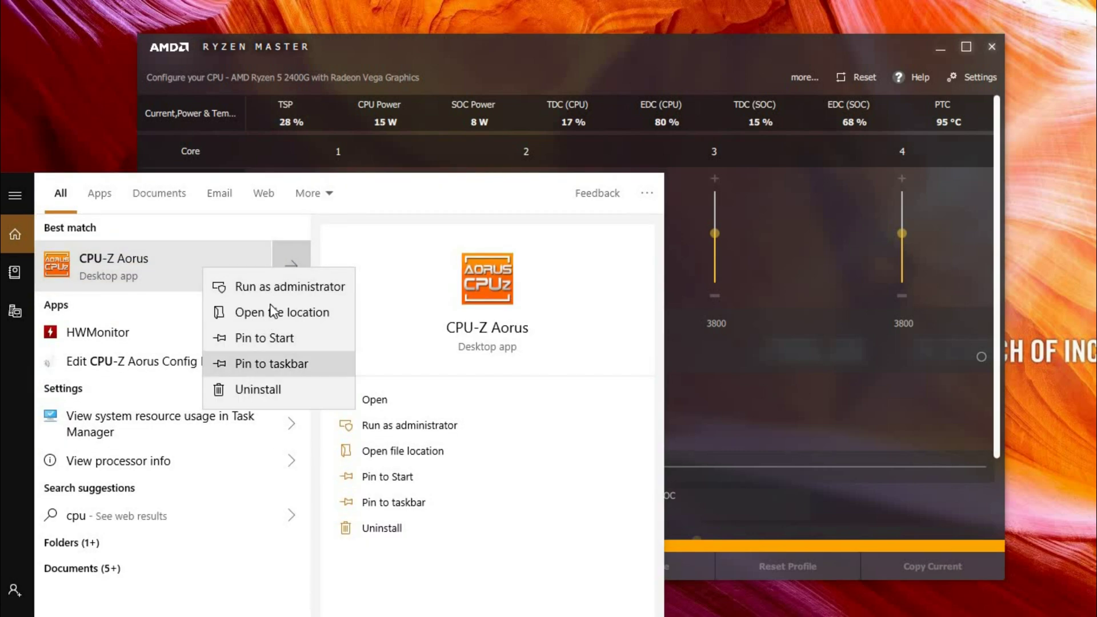
{"action": "left_click", "coordinate": [271, 286]}
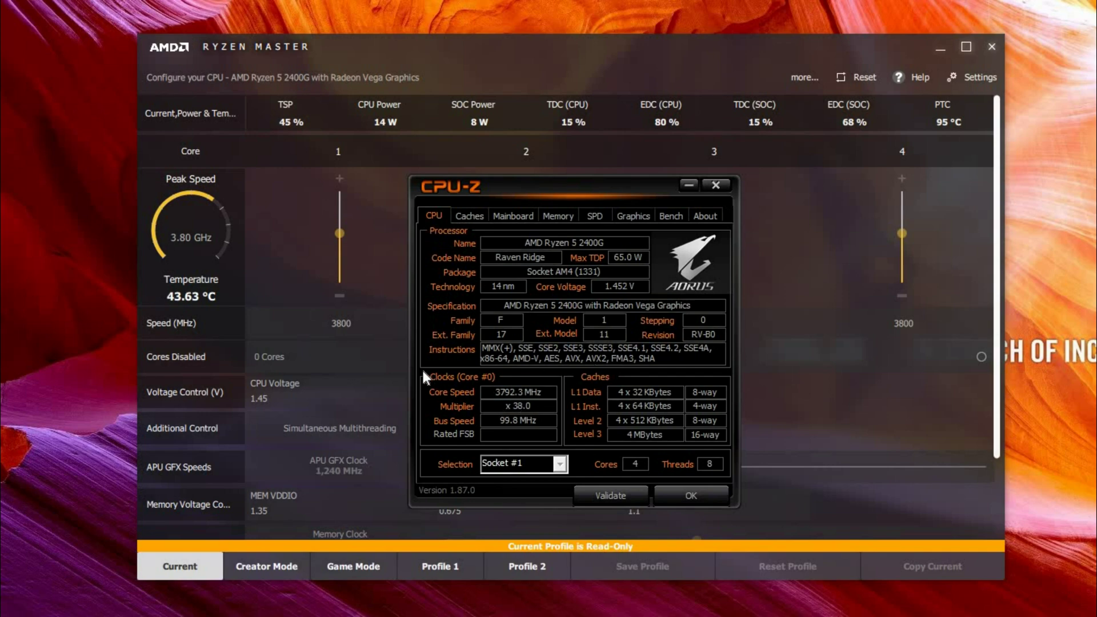
{"action": "left_click", "coordinate": [303, 223]}
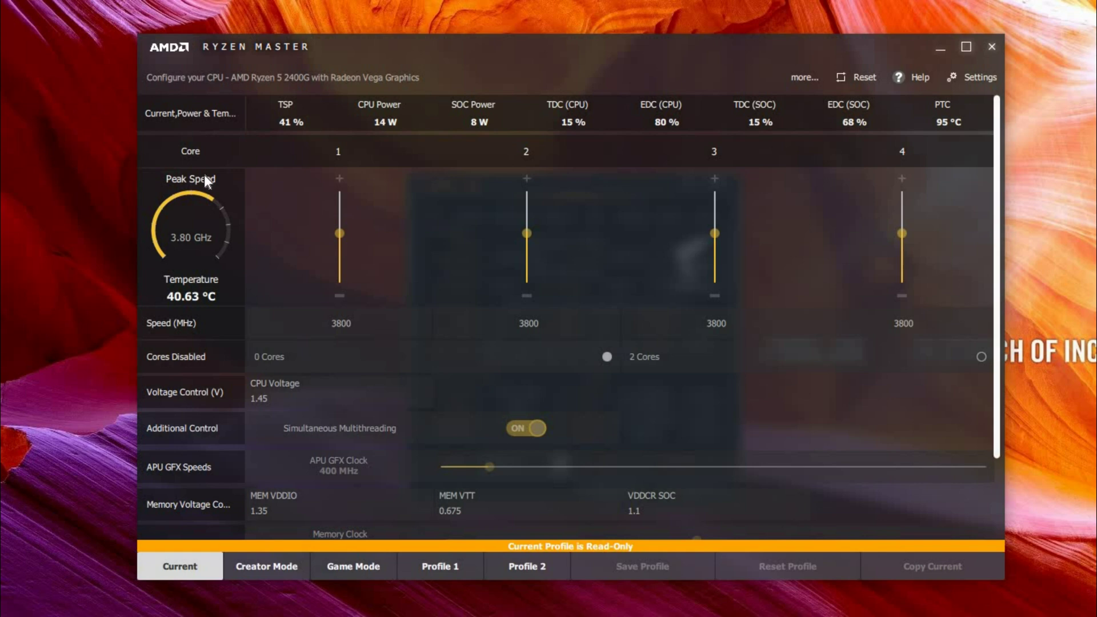
{"action": "scroll", "coordinate": [347, 394], "scroll_direction": "down", "scroll_amount": 1}
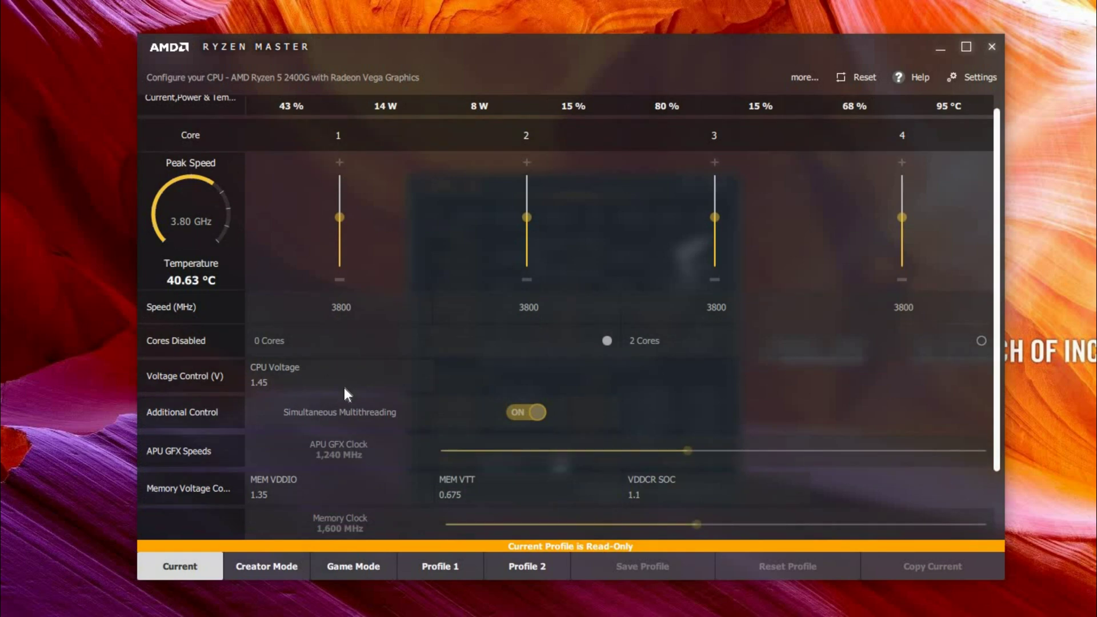
{"action": "scroll", "coordinate": [401, 378], "scroll_direction": "down", "scroll_amount": 5}
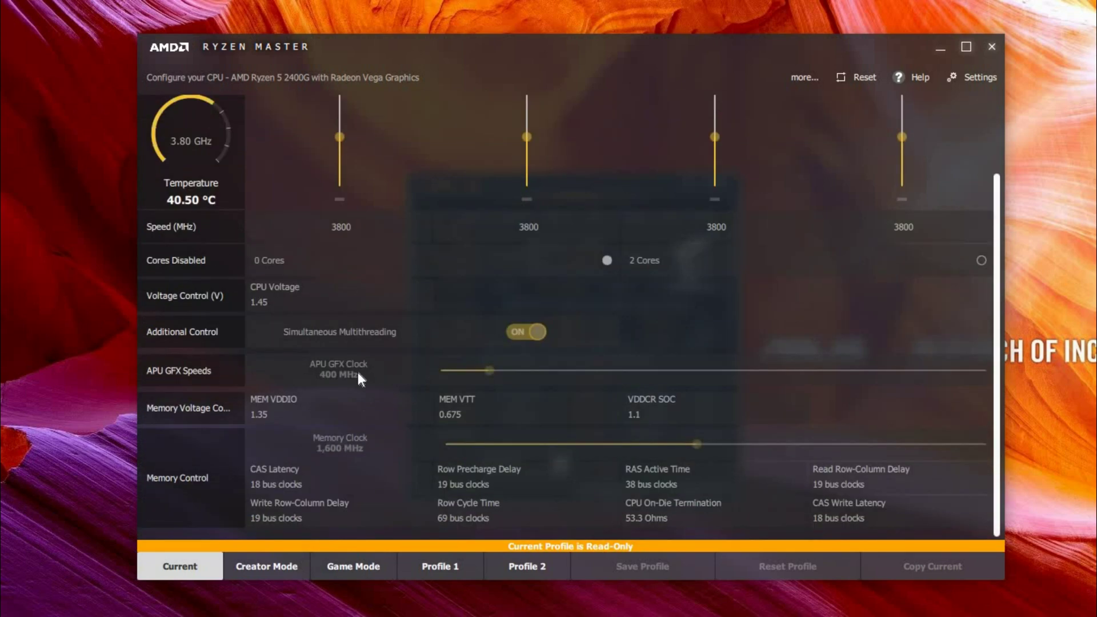
{"action": "scroll", "coordinate": [378, 395], "scroll_direction": "down", "scroll_amount": 1}
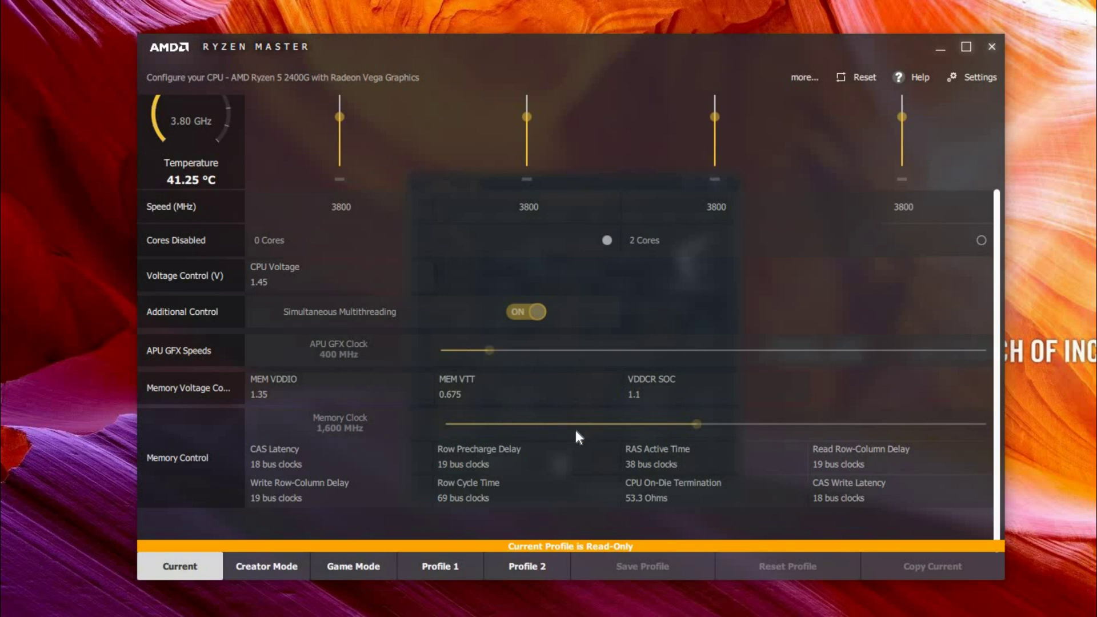
{"action": "scroll", "coordinate": [539, 431], "scroll_direction": "up", "scroll_amount": 3}
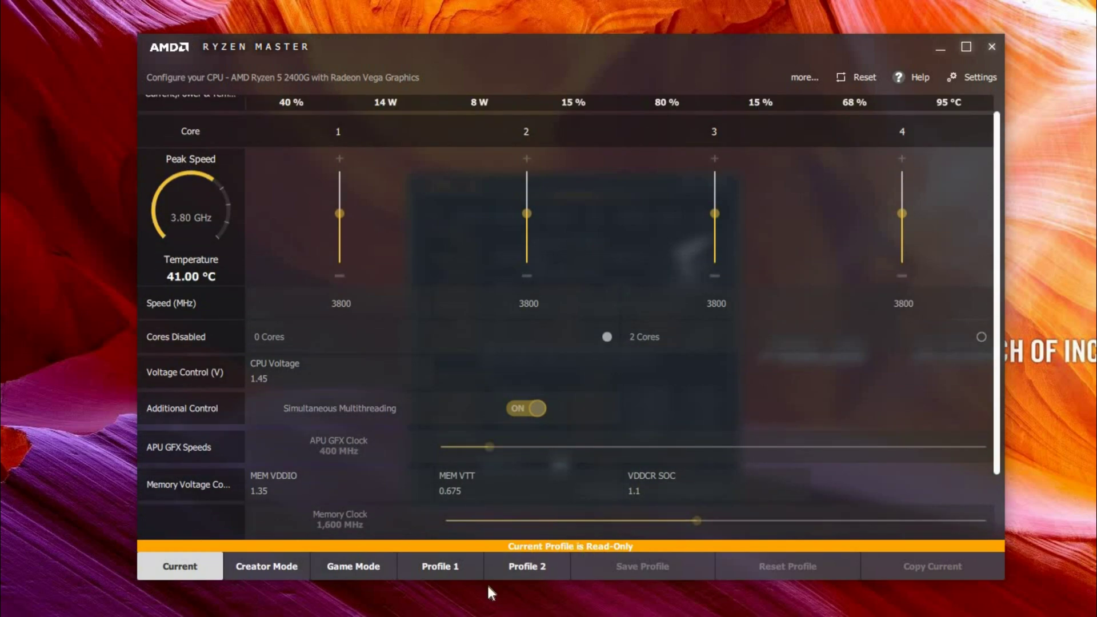
Open Profile 1 and switch off Cores Disabled, Voltage Control, Additional Control and APU GFX Speeds
{"action": "left_click", "coordinate": [459, 566]}
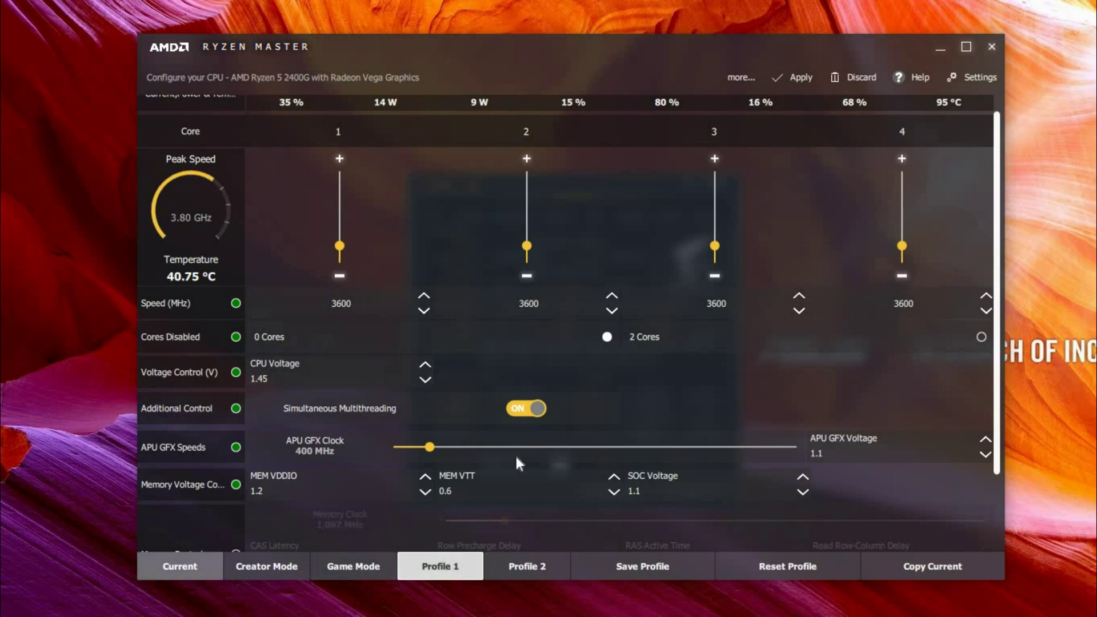
{"action": "scroll", "coordinate": [203, 434], "scroll_direction": "down", "scroll_amount": 1}
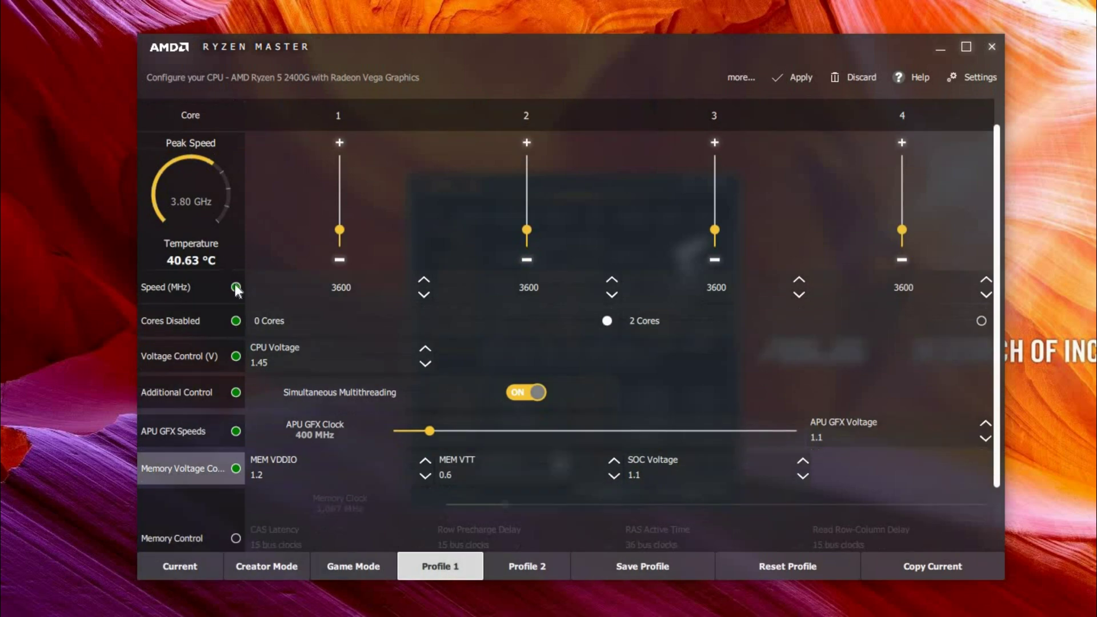
{"action": "left_click", "coordinate": [221, 321]}
{"action": "left_click", "coordinate": [223, 359]}
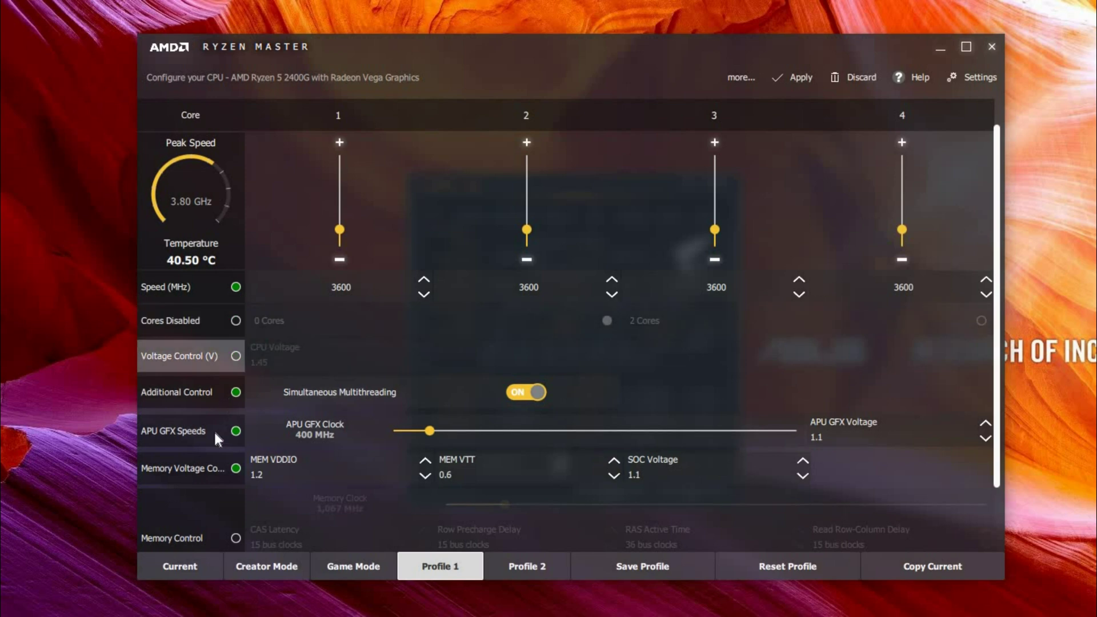
{"action": "left_click", "coordinate": [217, 393]}
{"action": "left_click", "coordinate": [213, 429]}
Switch off Memory Voltage and Memory Control, then turn Cores Disabled back on
{"action": "left_click", "coordinate": [212, 465]}
{"action": "left_click", "coordinate": [216, 498]}
{"action": "scroll", "coordinate": [213, 484], "scroll_direction": "down", "scroll_amount": 3}
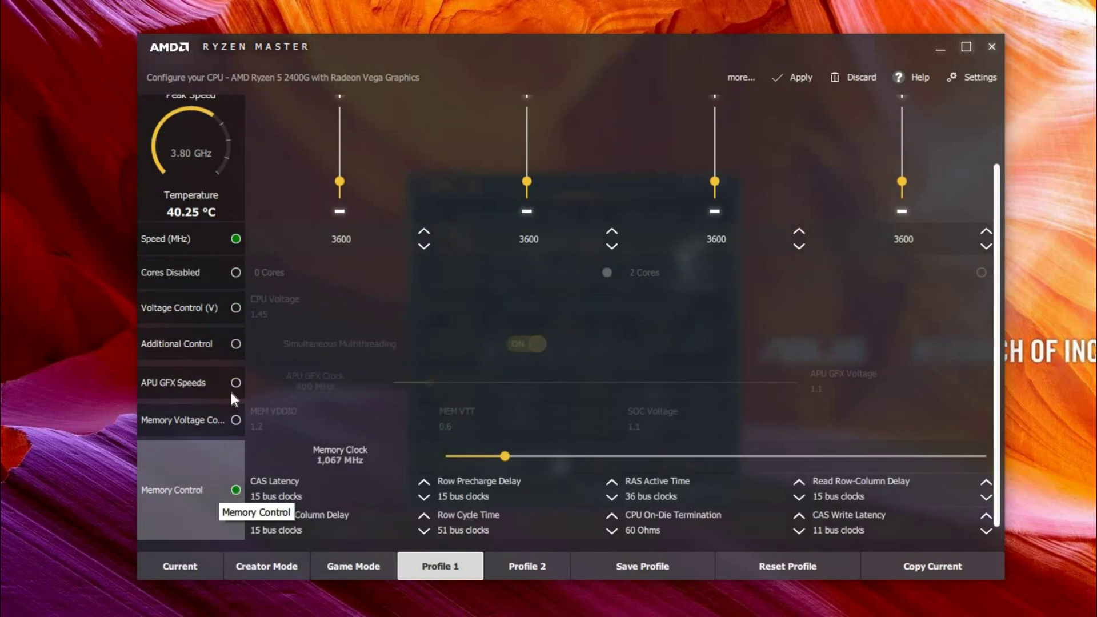
{"action": "scroll", "coordinate": [243, 343], "scroll_direction": "up", "scroll_amount": 2}
{"action": "left_click", "coordinate": [237, 304]}
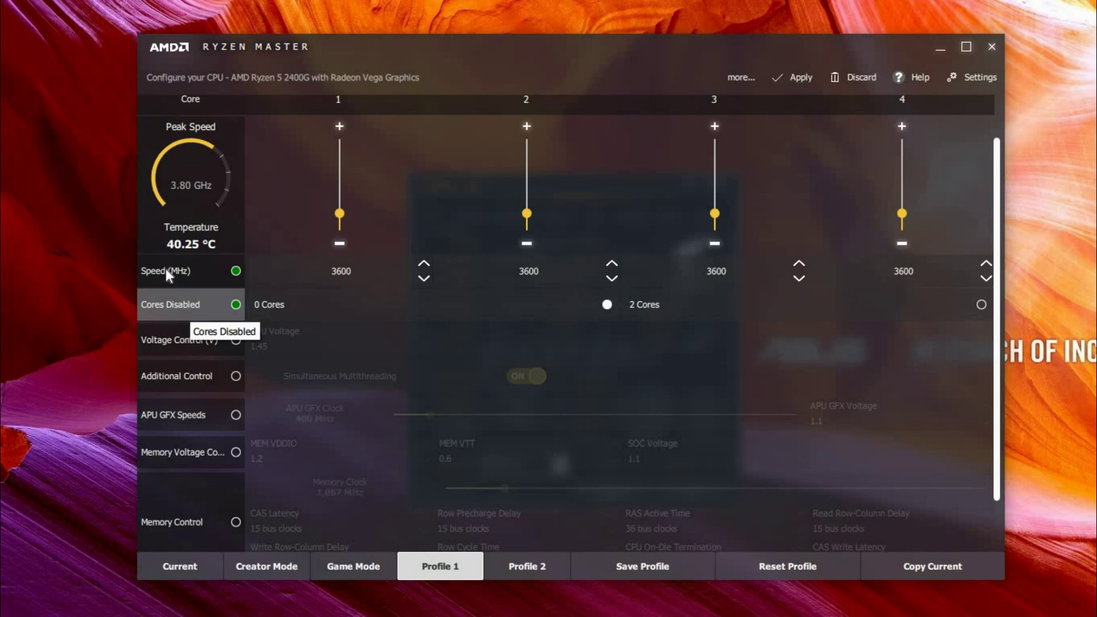
{"action": "scroll", "coordinate": [549, 240], "scroll_direction": "up", "scroll_amount": 2}
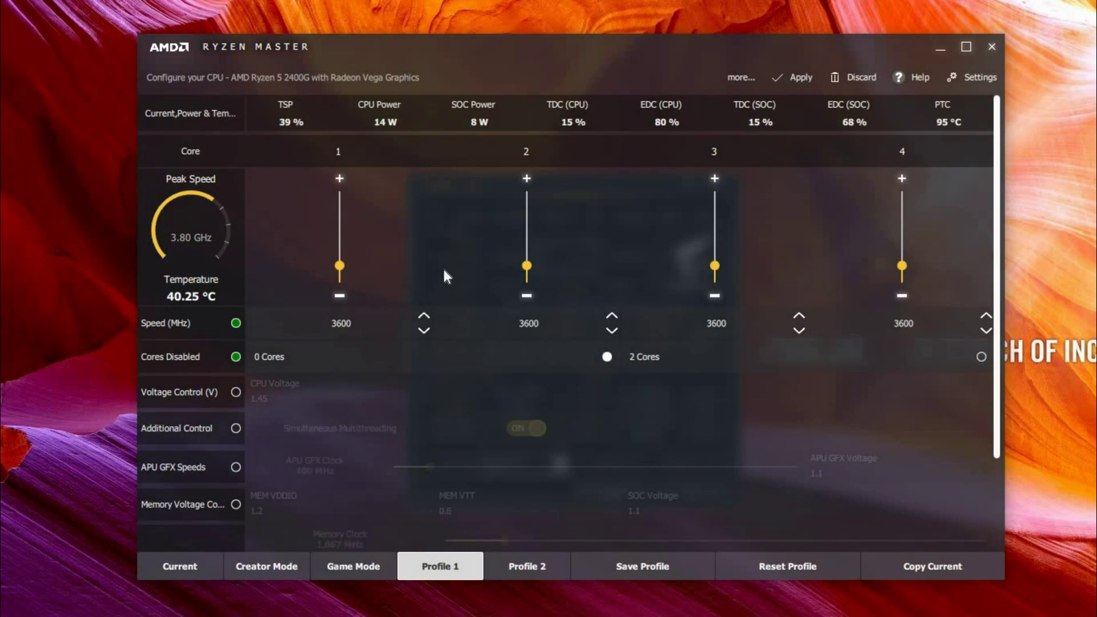
Set all four Profile 1 cores to 3750 MHz and apply the profile
{"action": "left_click", "coordinate": [337, 254]}
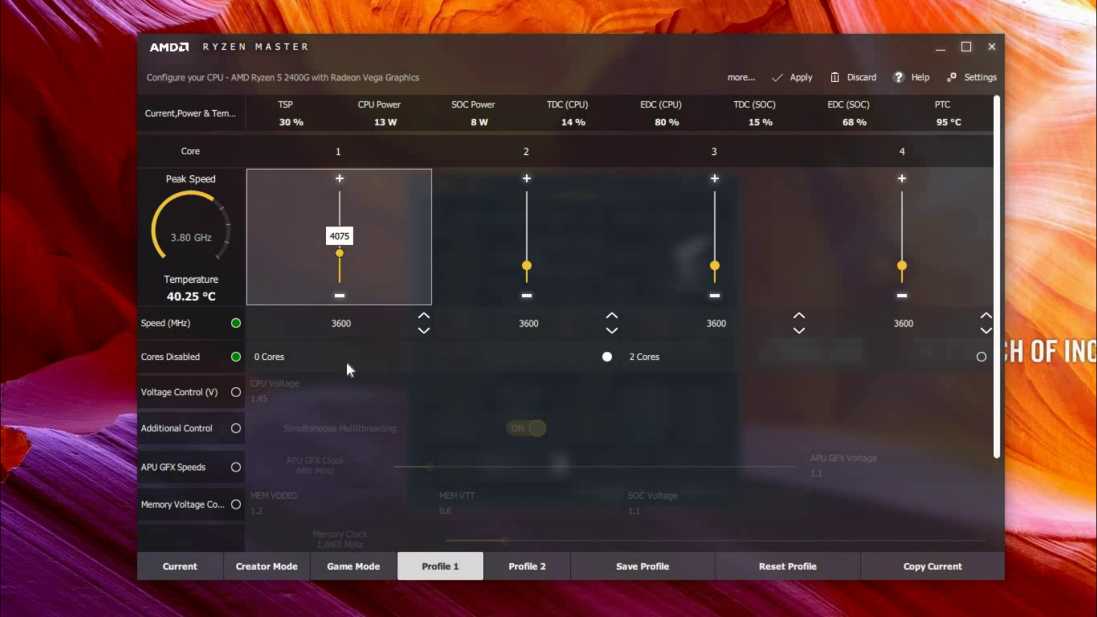
{"action": "left_click", "coordinate": [422, 332]}
{"action": "left_click", "coordinate": [423, 331]}
{"action": "left_click", "coordinate": [423, 332]}
{"action": "left_click", "coordinate": [423, 332]}
{"action": "left_click", "coordinate": [421, 331]}
{"action": "left_click", "coordinate": [421, 330]}
{"action": "left_click", "coordinate": [421, 330]}
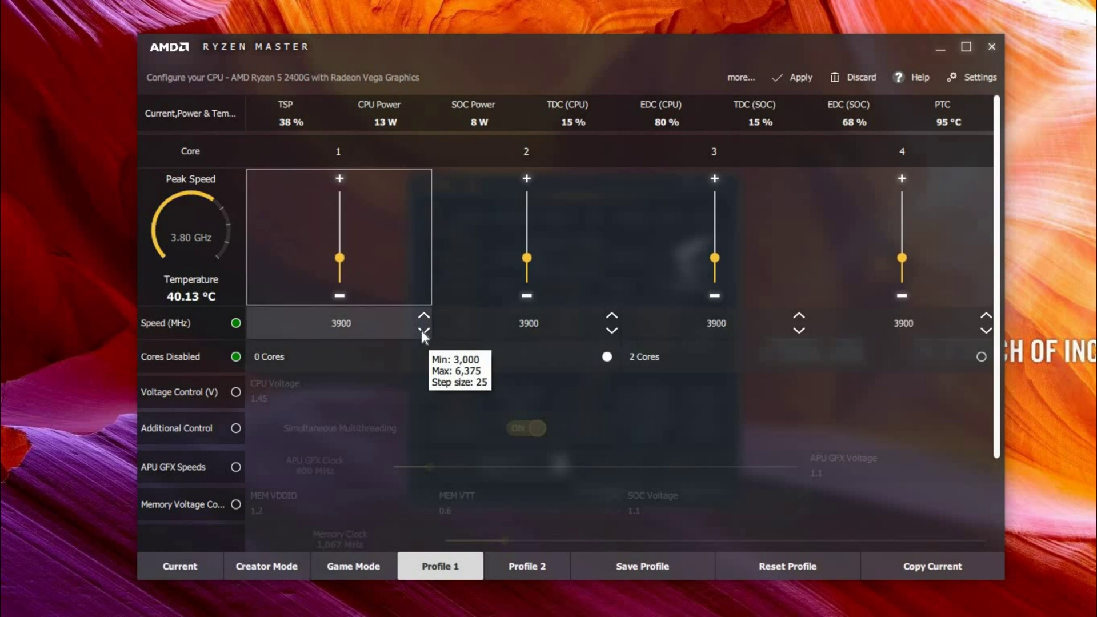
{"action": "left_click", "coordinate": [421, 330]}
{"action": "left_click", "coordinate": [420, 330]}
{"action": "left_click", "coordinate": [421, 331]}
{"action": "left_click", "coordinate": [422, 330]}
{"action": "left_click", "coordinate": [421, 330]}
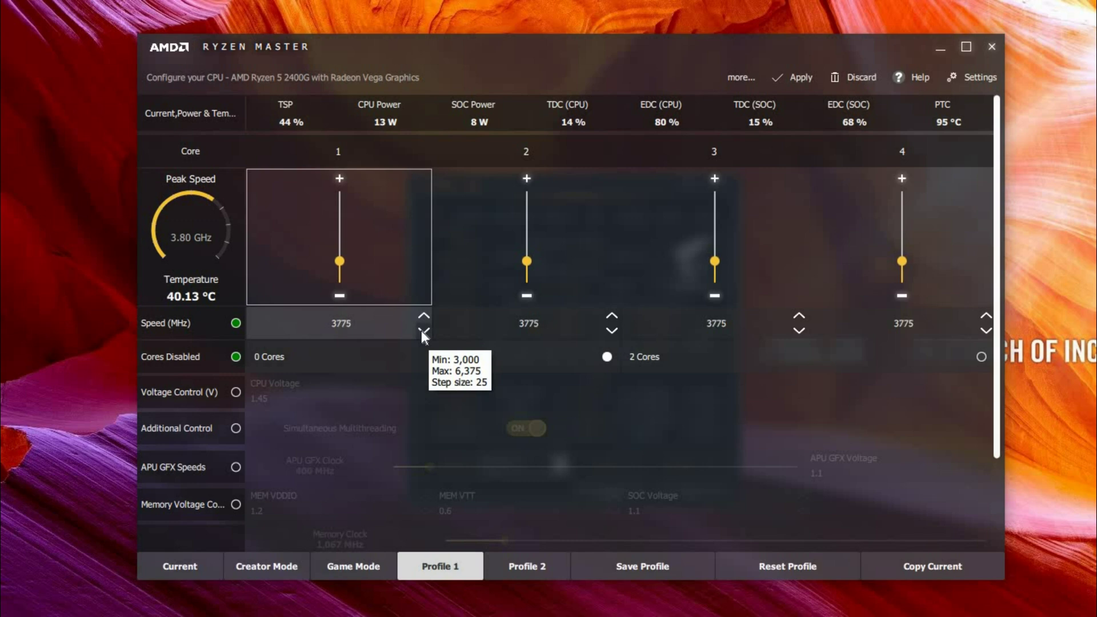
{"action": "left_click", "coordinate": [421, 329]}
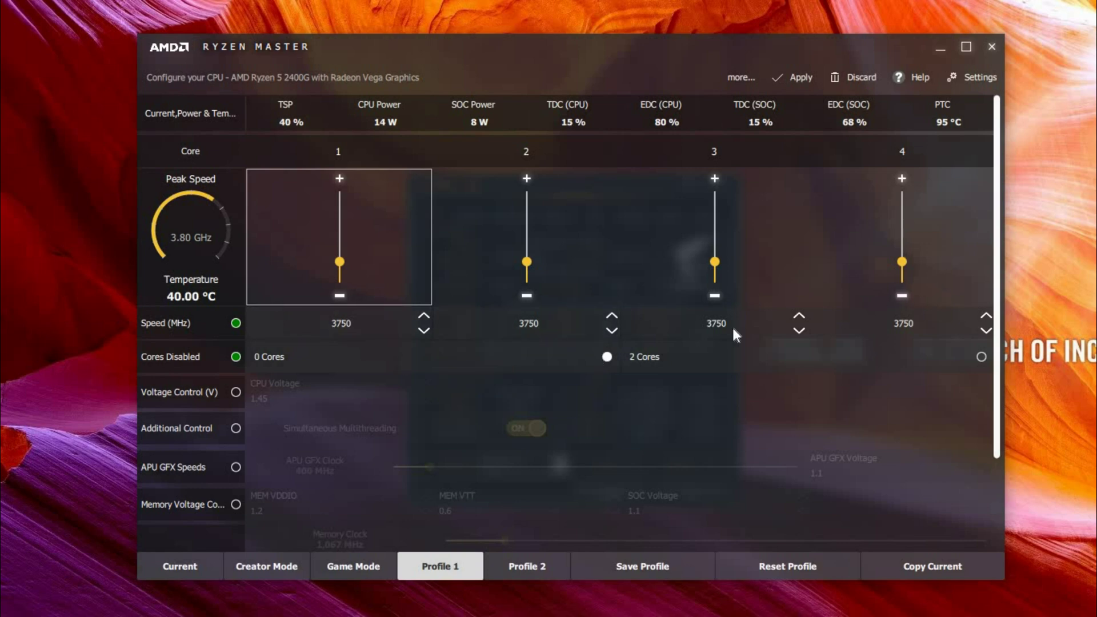
{"action": "left_click", "coordinate": [784, 77]}
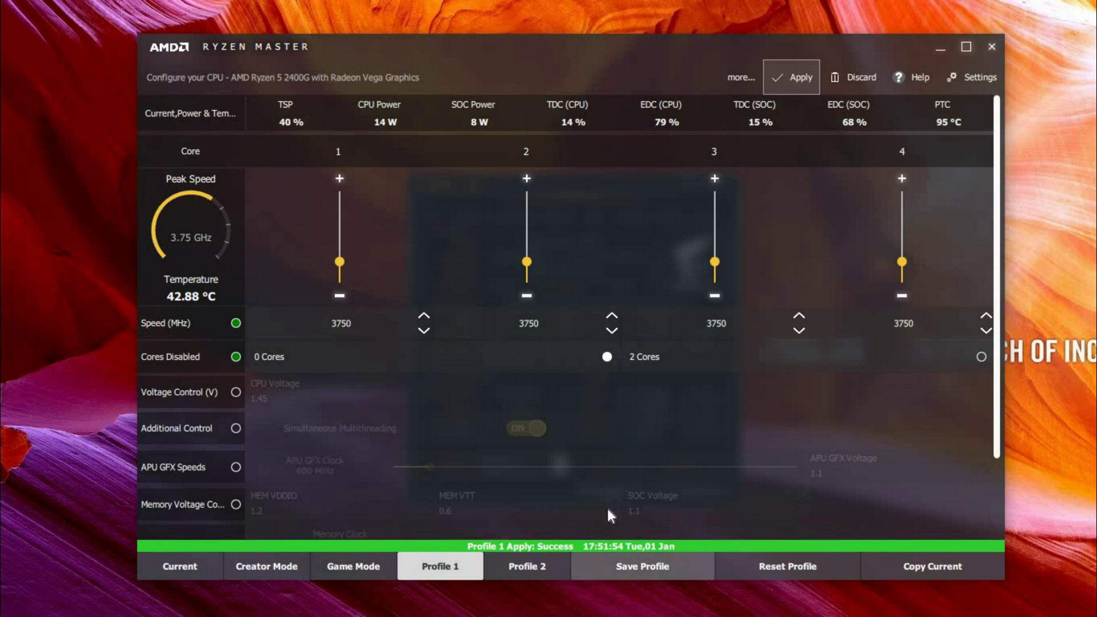
Confirm CPU-Z shows 3742.4 MHz at x37.5, then go back to Ryzen Master
{"action": "key", "text": "alt+Tab"}
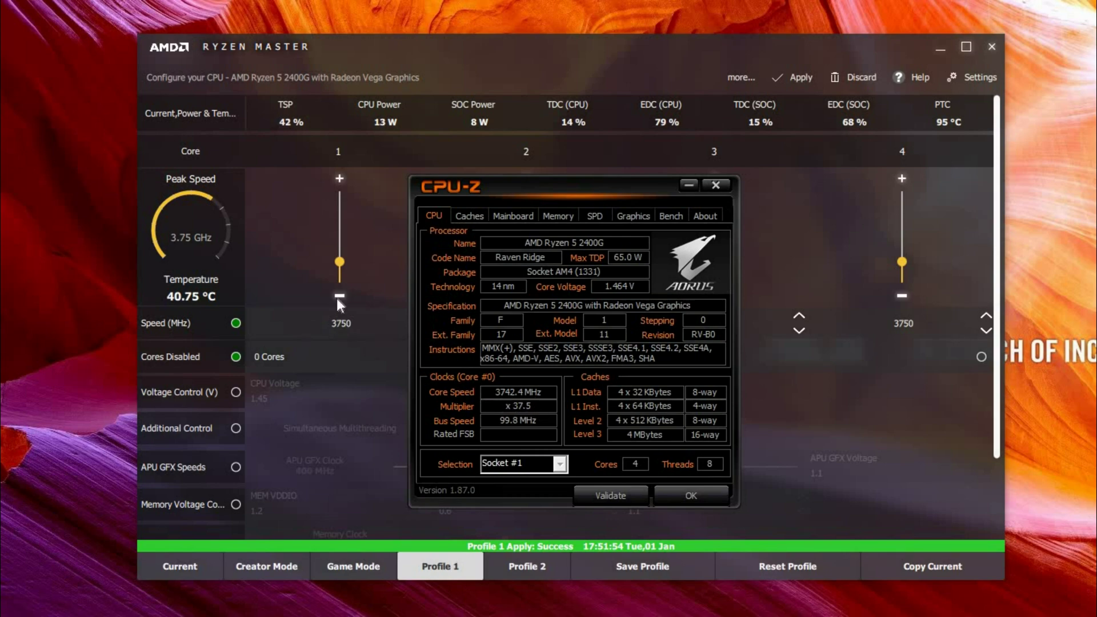
{"action": "left_click", "coordinate": [354, 265]}
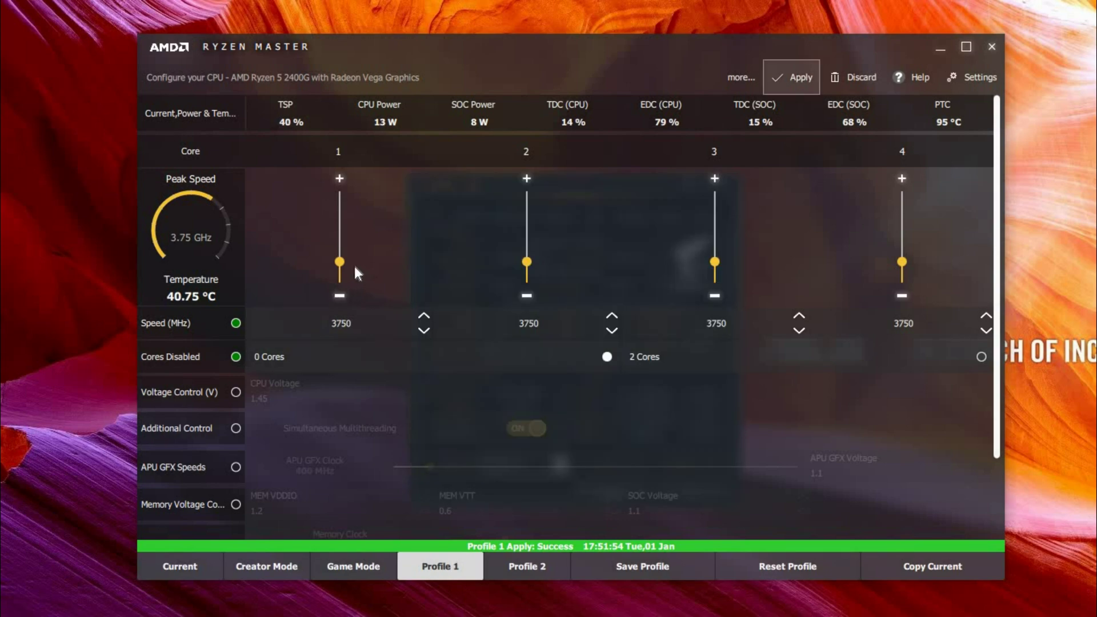
Lower the Profile 1 core speed from 3750 to 3600 MHz and apply it
{"action": "left_click", "coordinate": [424, 330]}
{"action": "left_click", "coordinate": [424, 330]}
{"action": "left_click", "coordinate": [423, 329]}
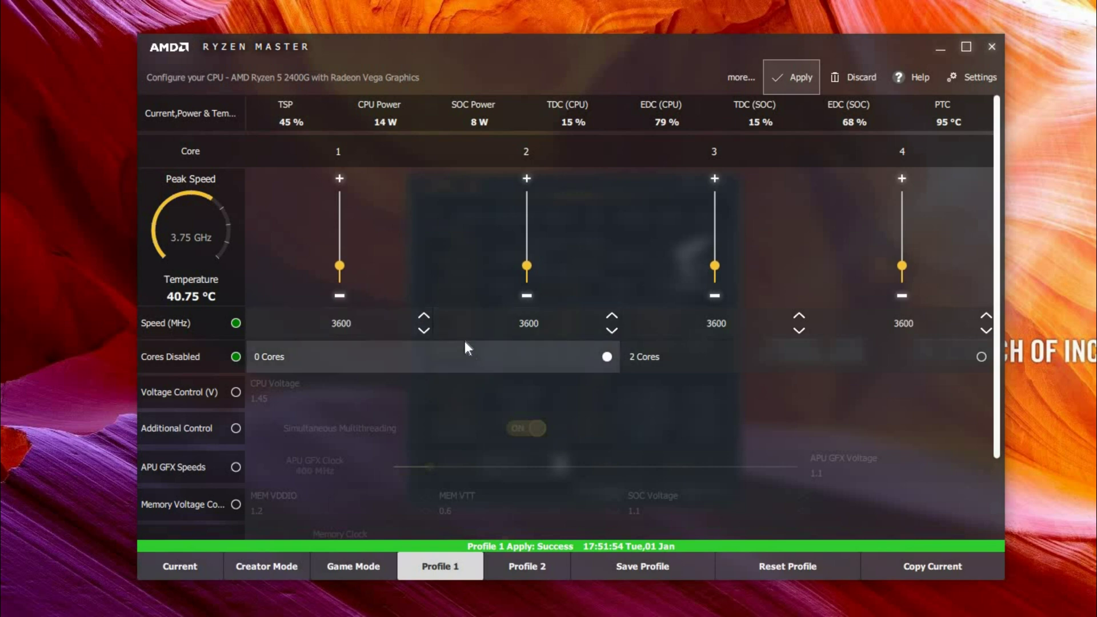
{"action": "left_click", "coordinate": [793, 85]}
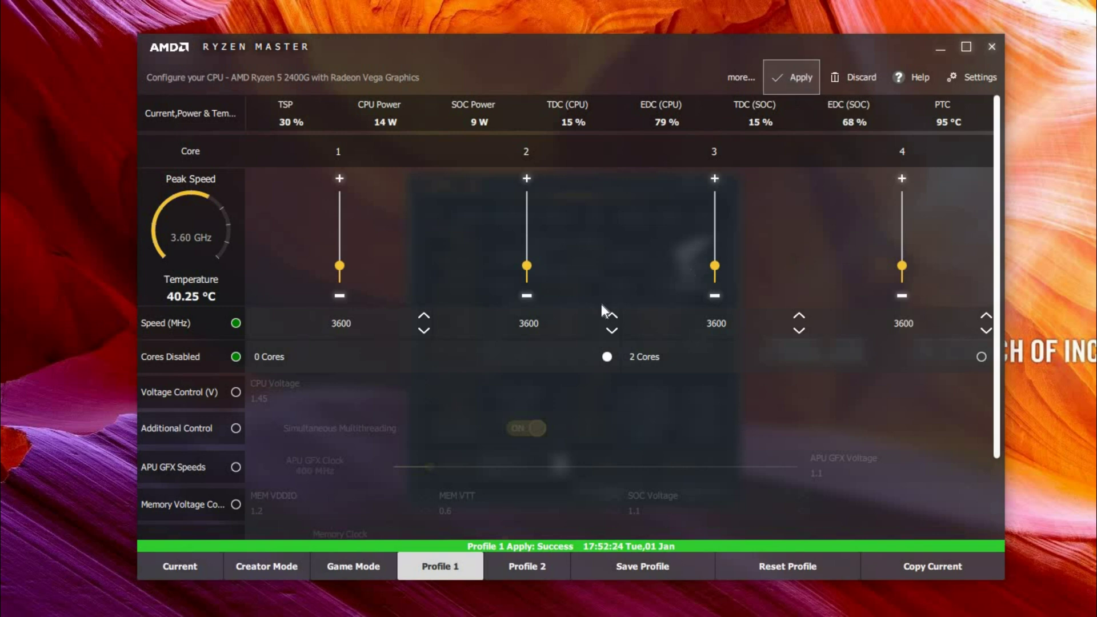